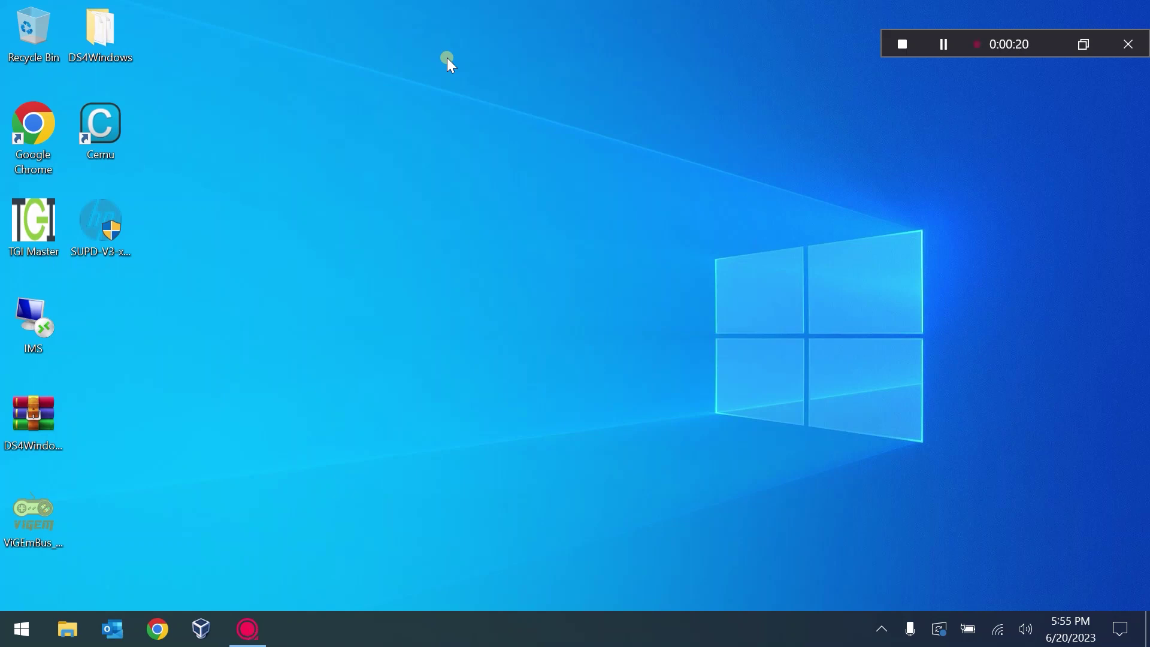
Unzip the SUPD-V3-x64-2.07.1.1569 driver package to its preset folder under C:\HPSUPD and dismiss the command-line installer without choosing an installation mode.
click(108, 227)
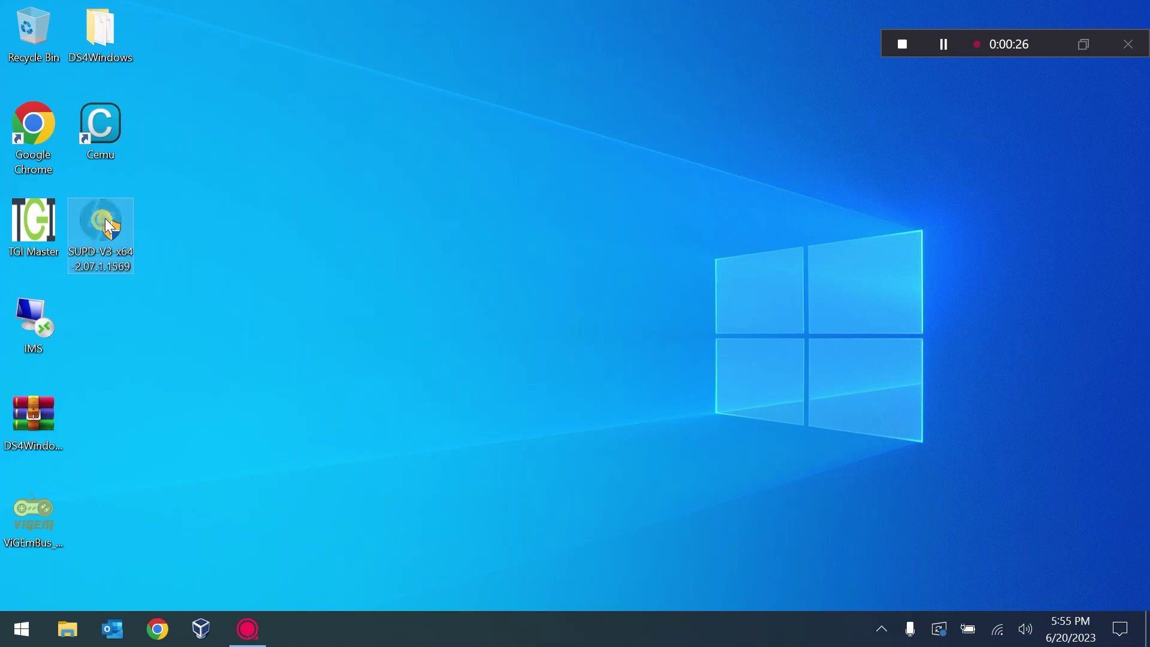
double_click(106, 218)
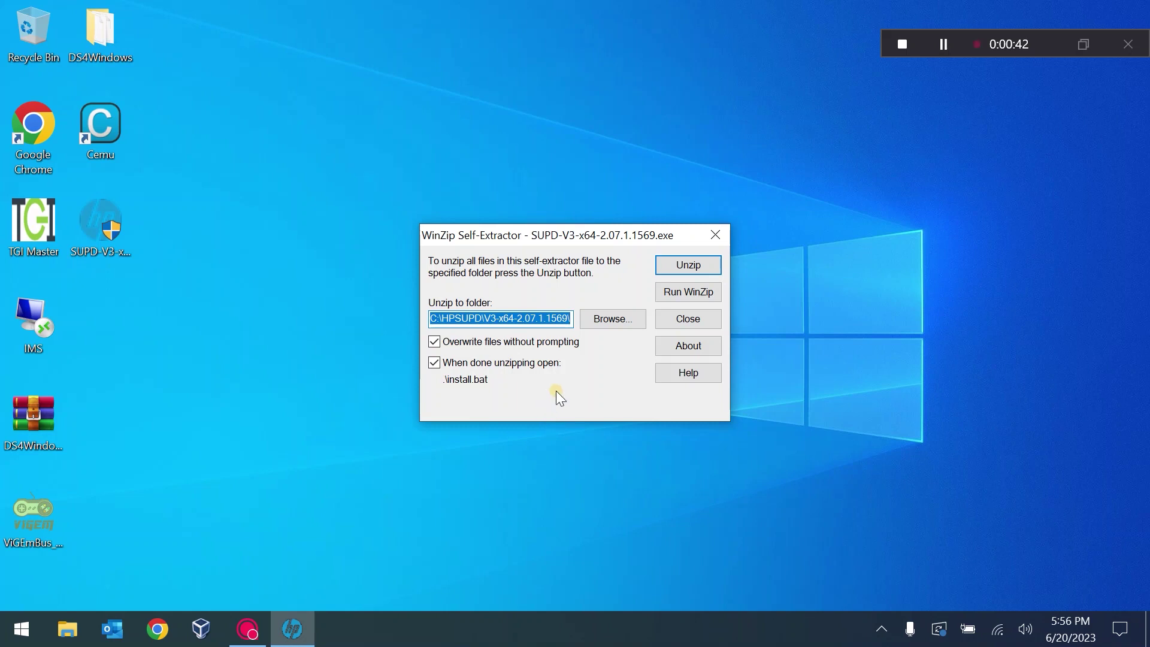
click(689, 266)
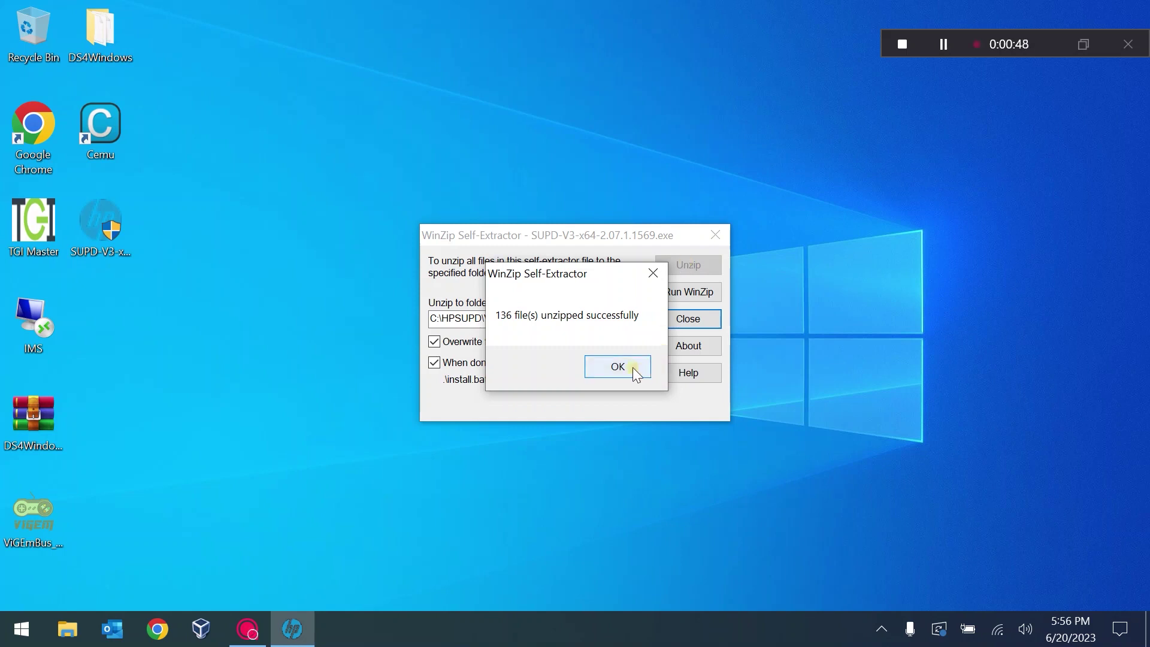
click(633, 368)
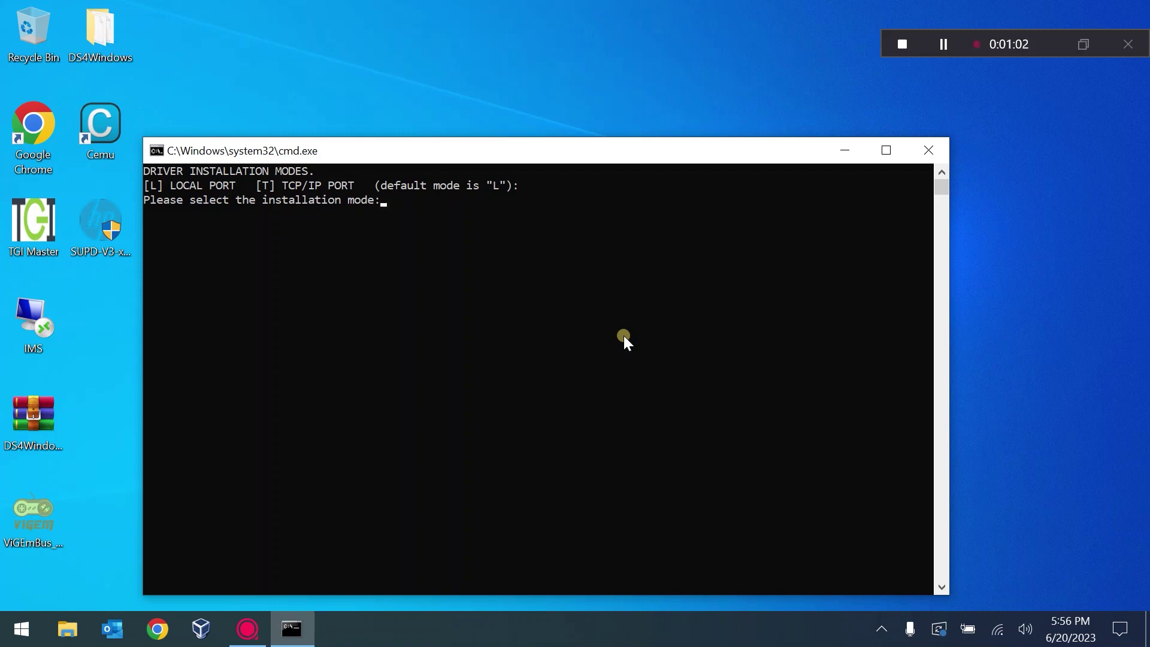
click(929, 148)
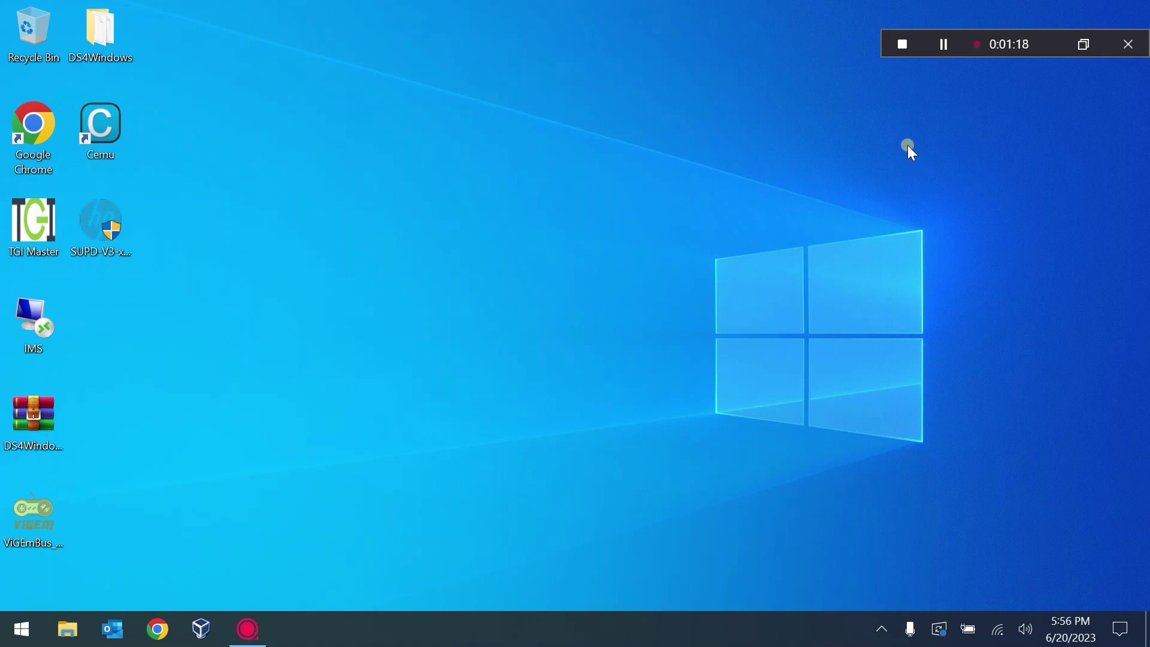
Search Windows for "PRINTERS" and open the Printers & scanners settings.
click(20, 629)
text(PRINT)
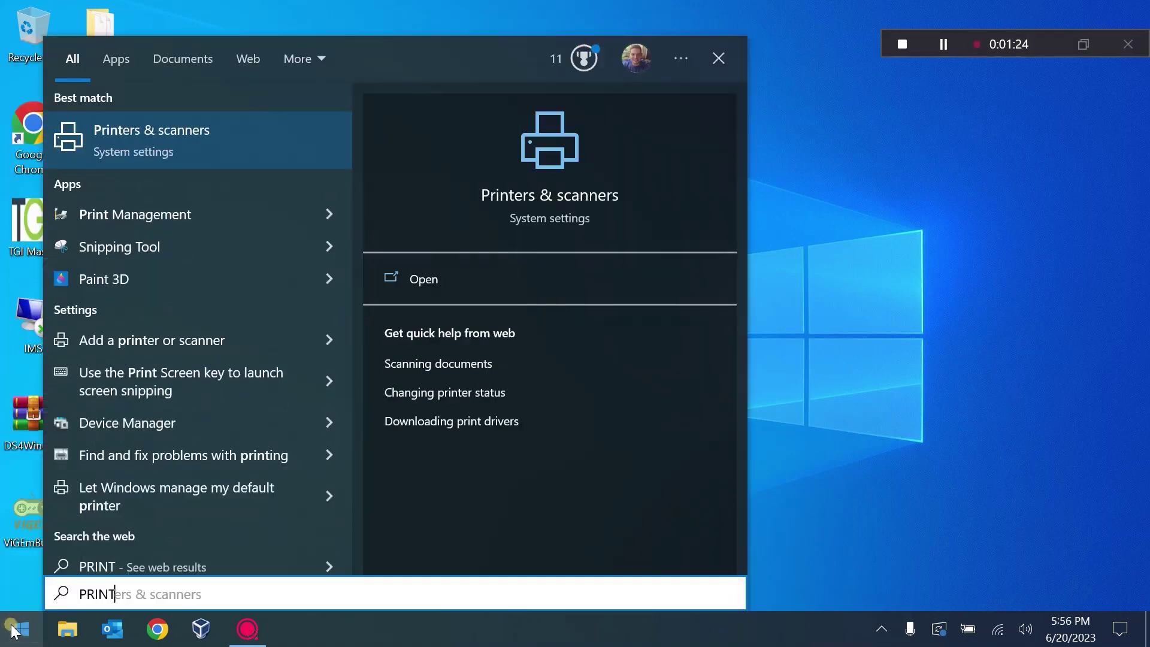
text(ERS)
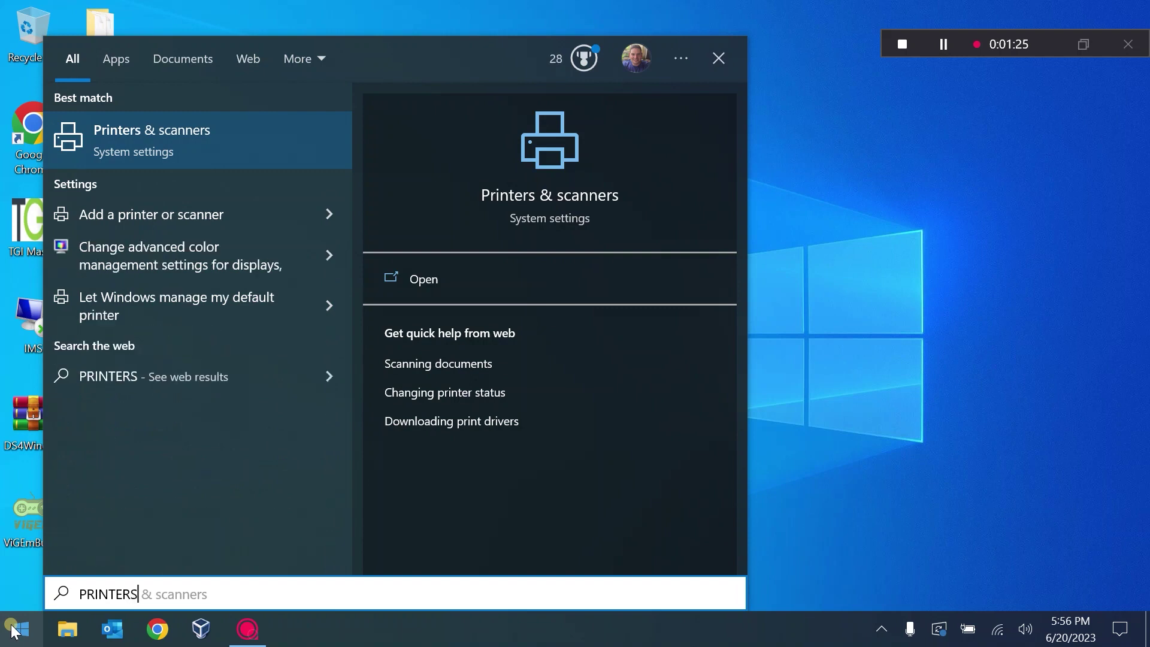
click(135, 133)
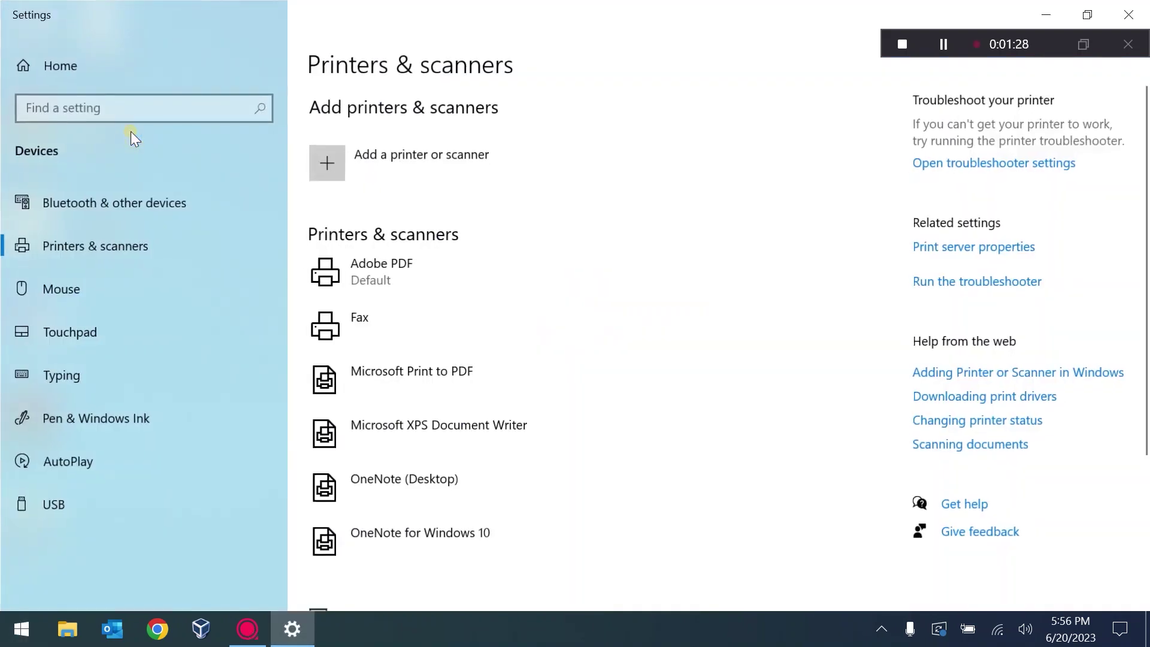
Start adding a printer that isn't listed, using an IP address or hostname.
click(416, 152)
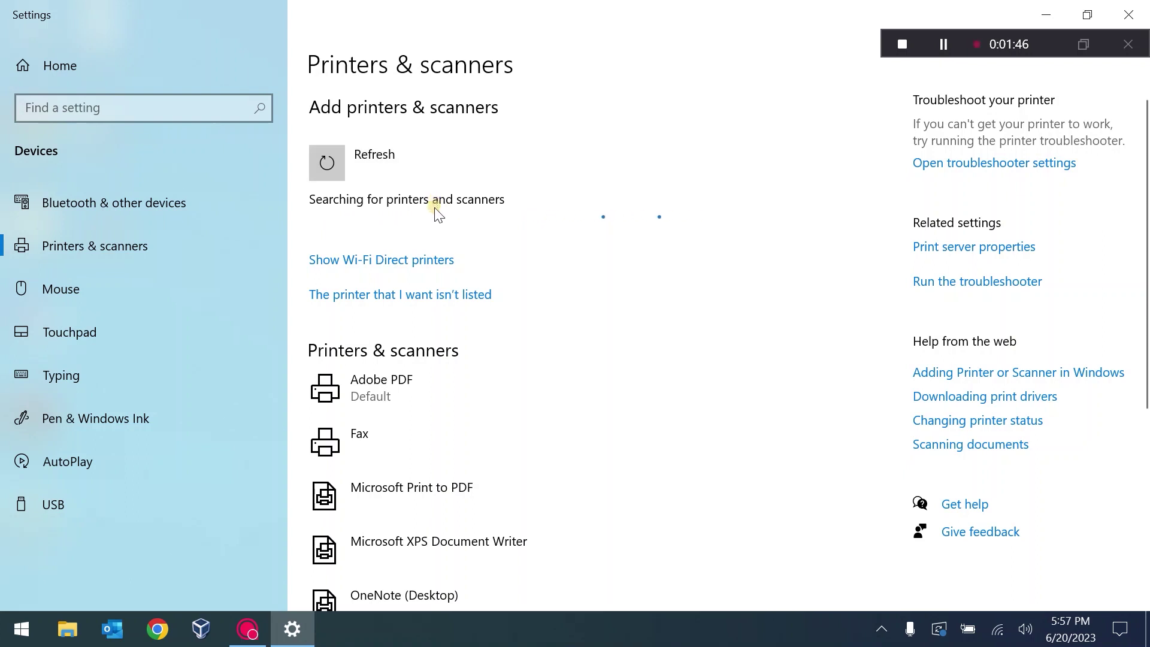
click(437, 298)
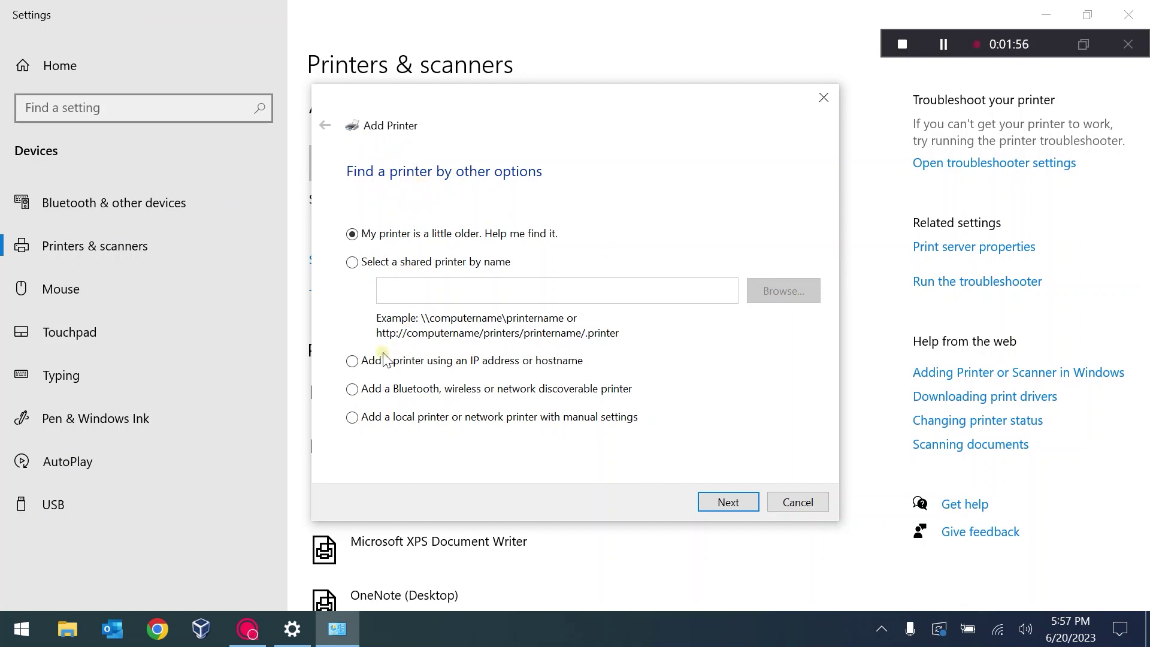
click(355, 361)
click(731, 503)
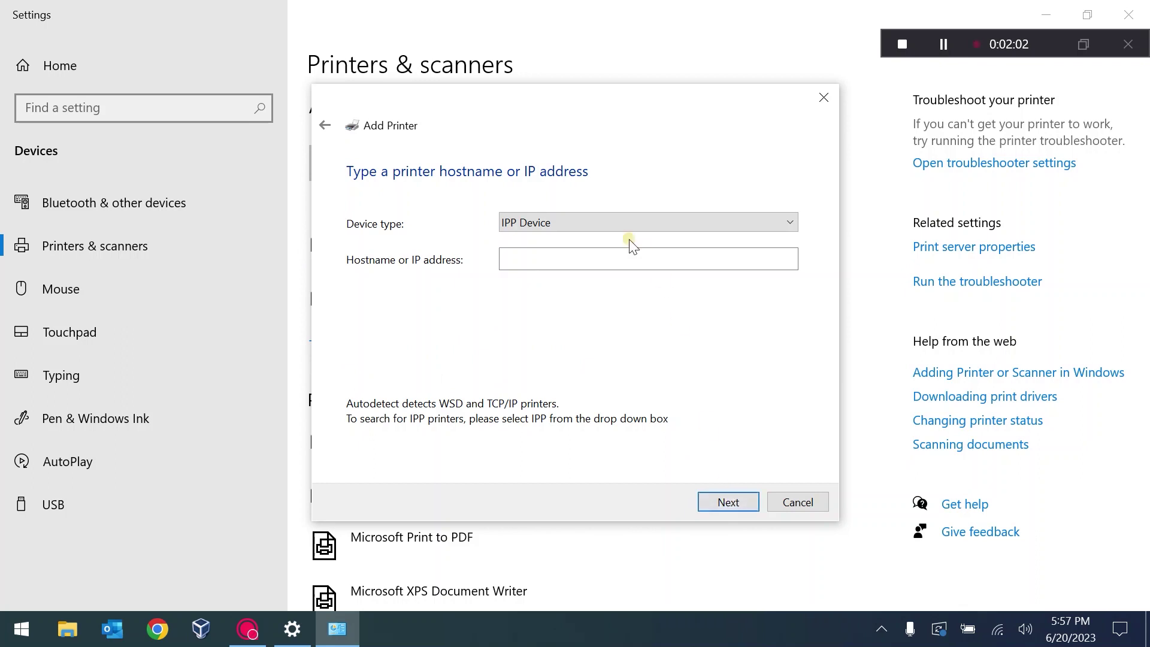
Set the device type to TCP/IP Device with IP address 10.1.10.187, and have the printer queried for automatic driver selection.
click(552, 222)
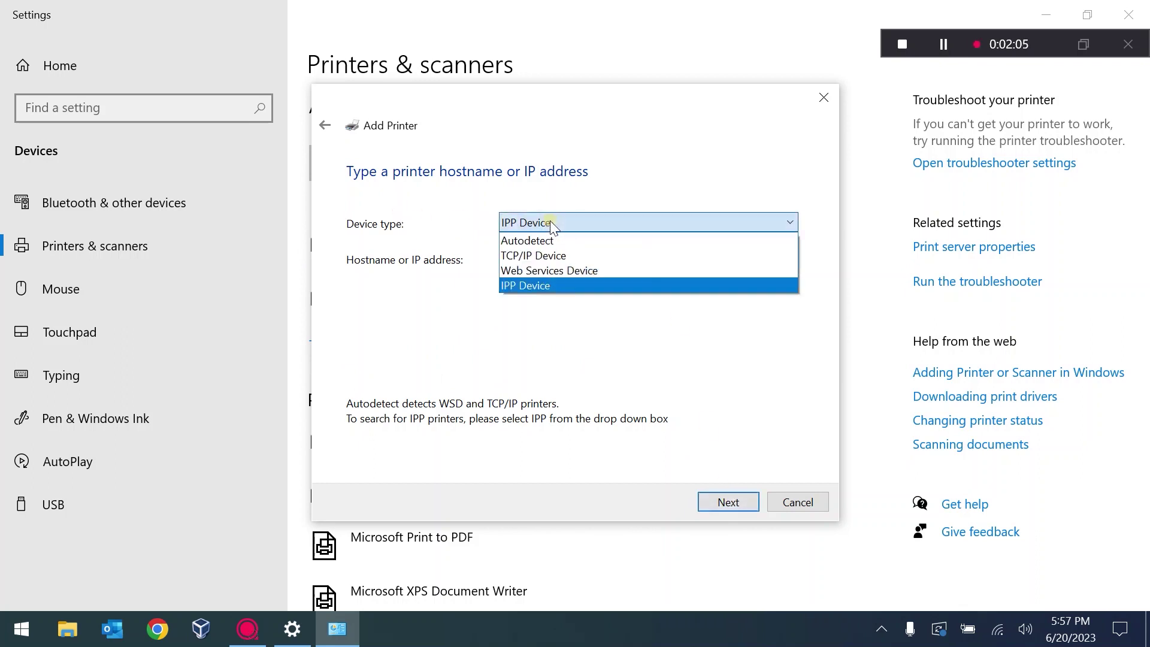
click(548, 256)
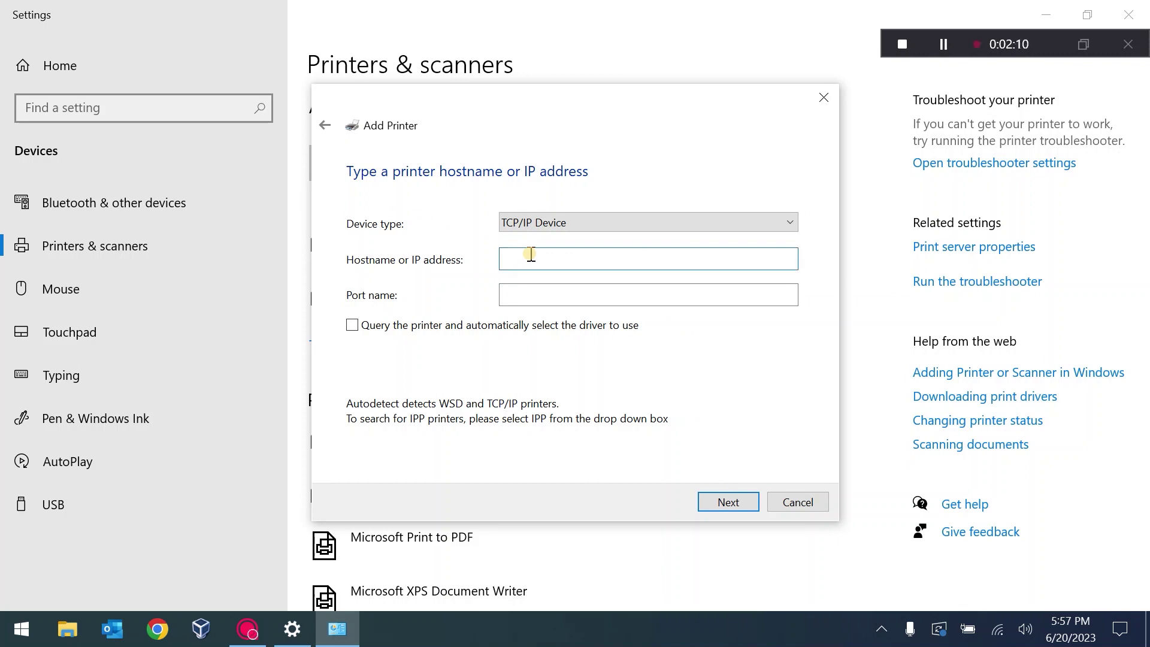
text(10.1.10.187)
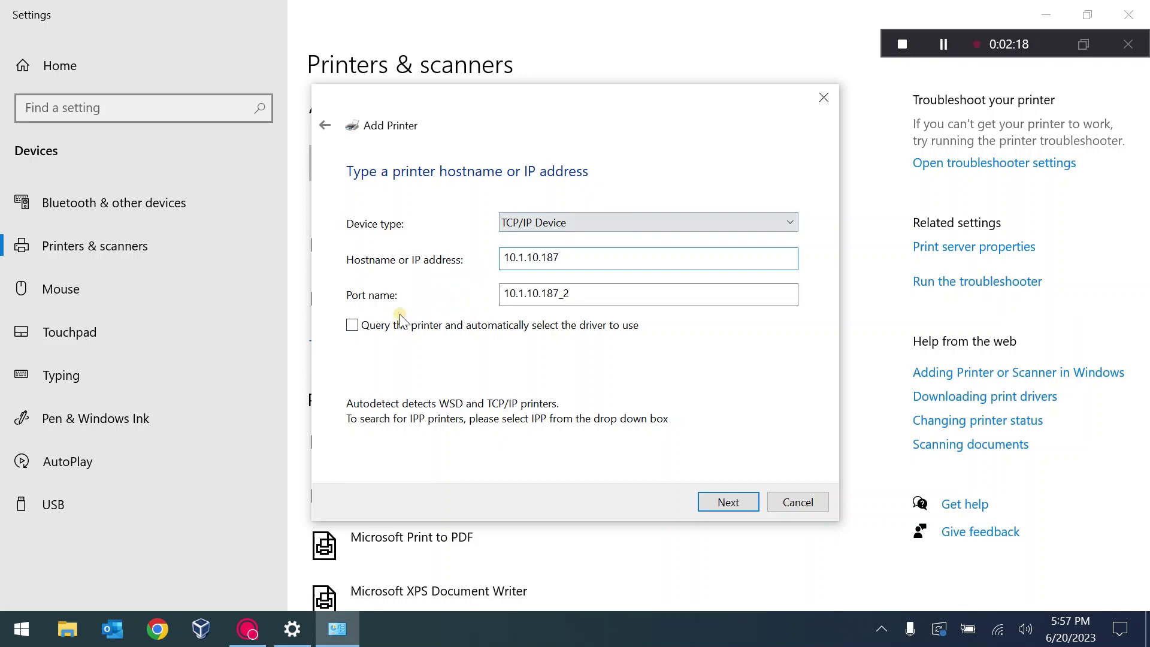
click(353, 327)
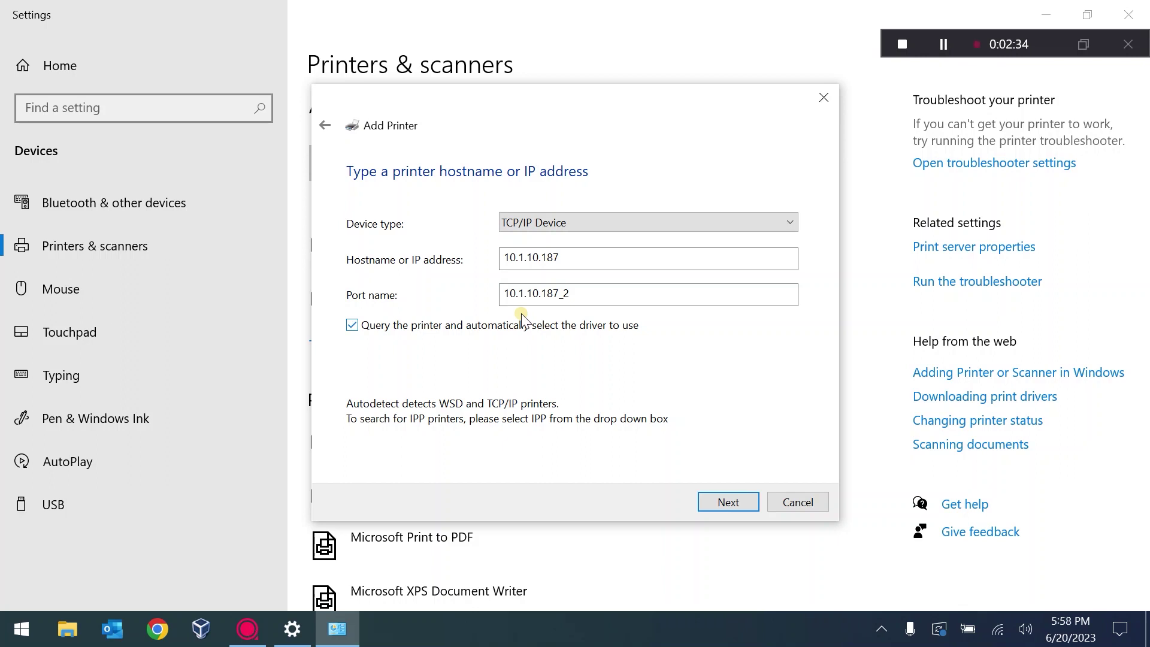
click(729, 502)
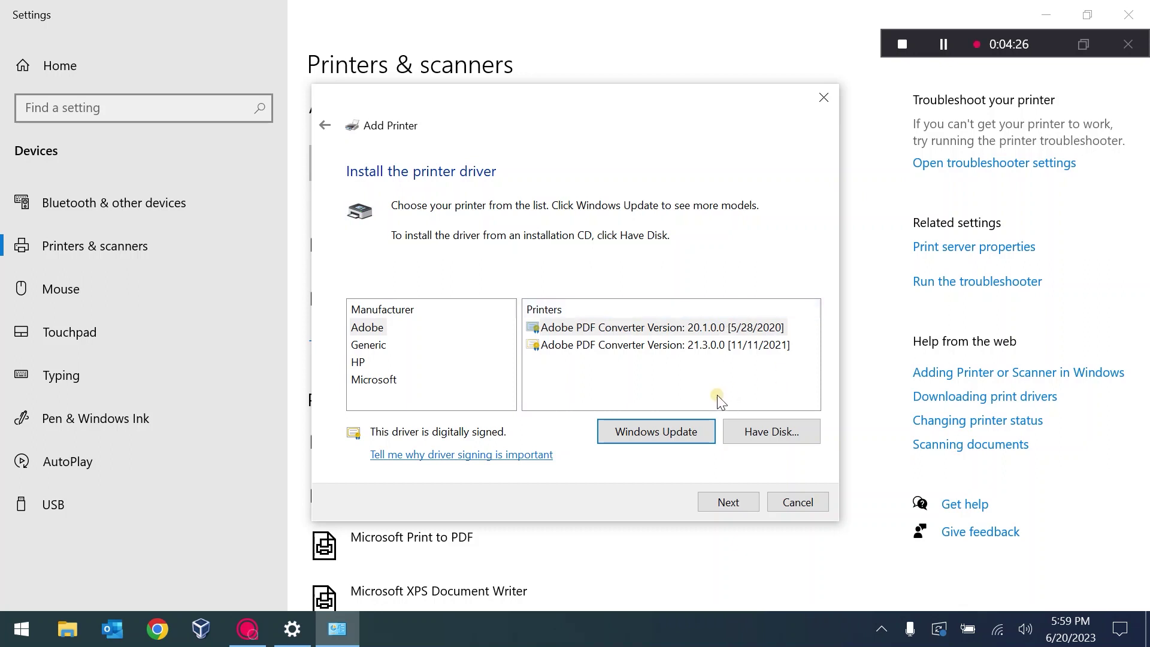
Load the printer driver from disk using HPOneDriver_V3_x64 in C:\HPSUPD\V3-x64-2.07.1.1569\Drivers.
click(791, 432)
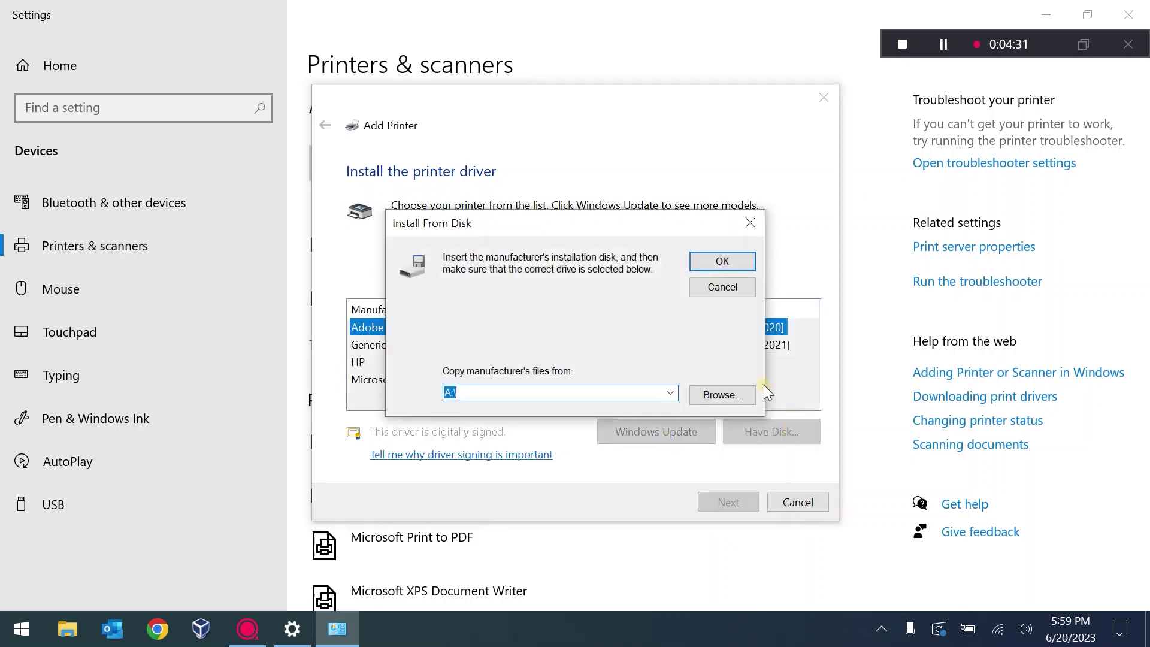
click(743, 395)
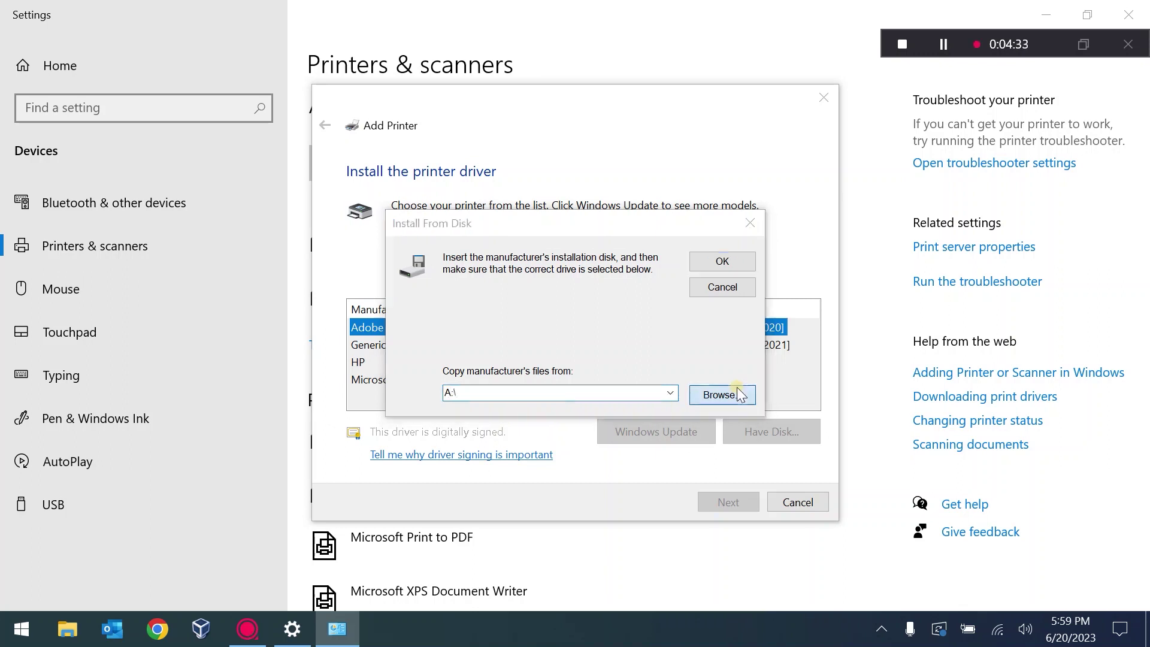
click(524, 275)
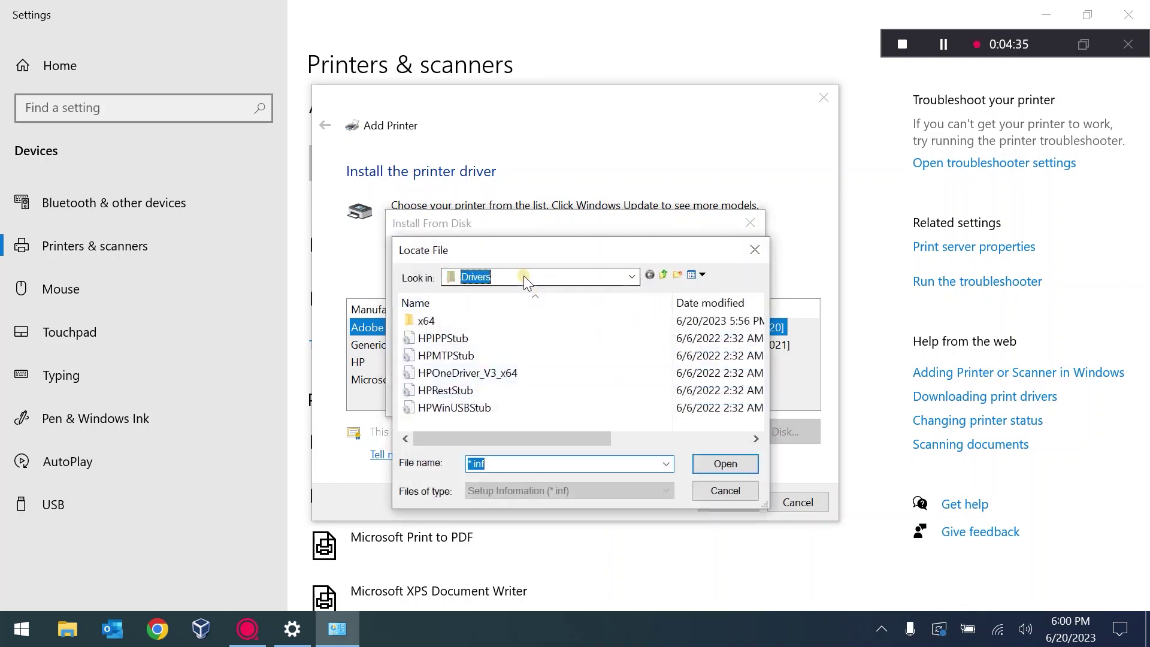
click(506, 495)
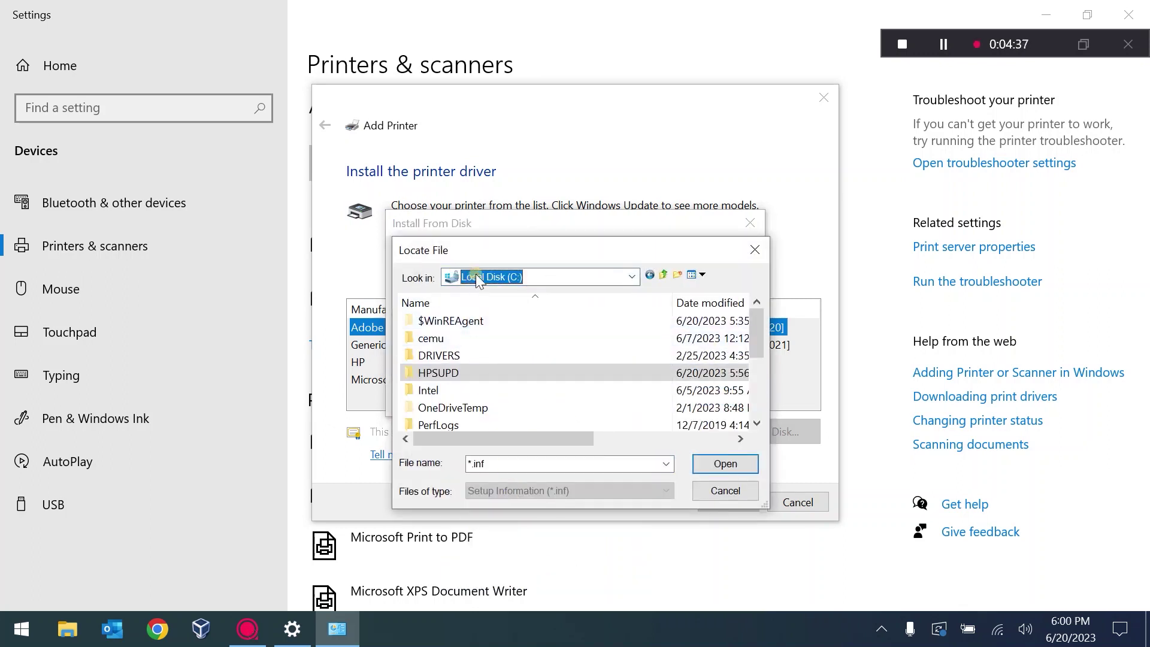
double_click(440, 374)
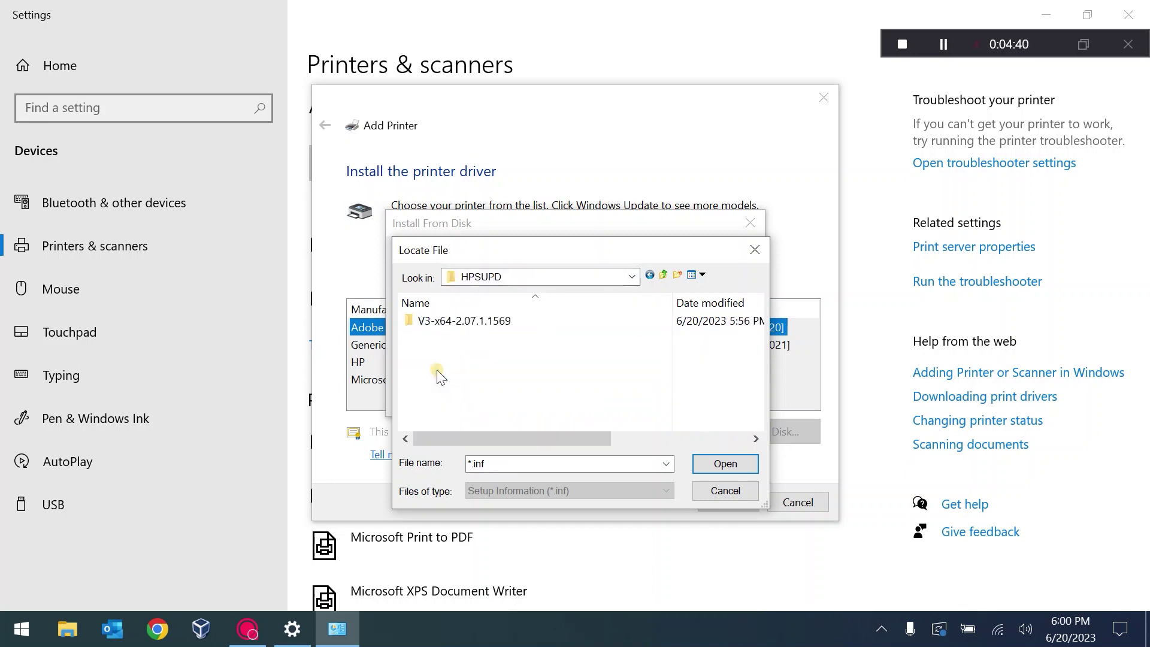
double_click(461, 321)
double_click(445, 322)
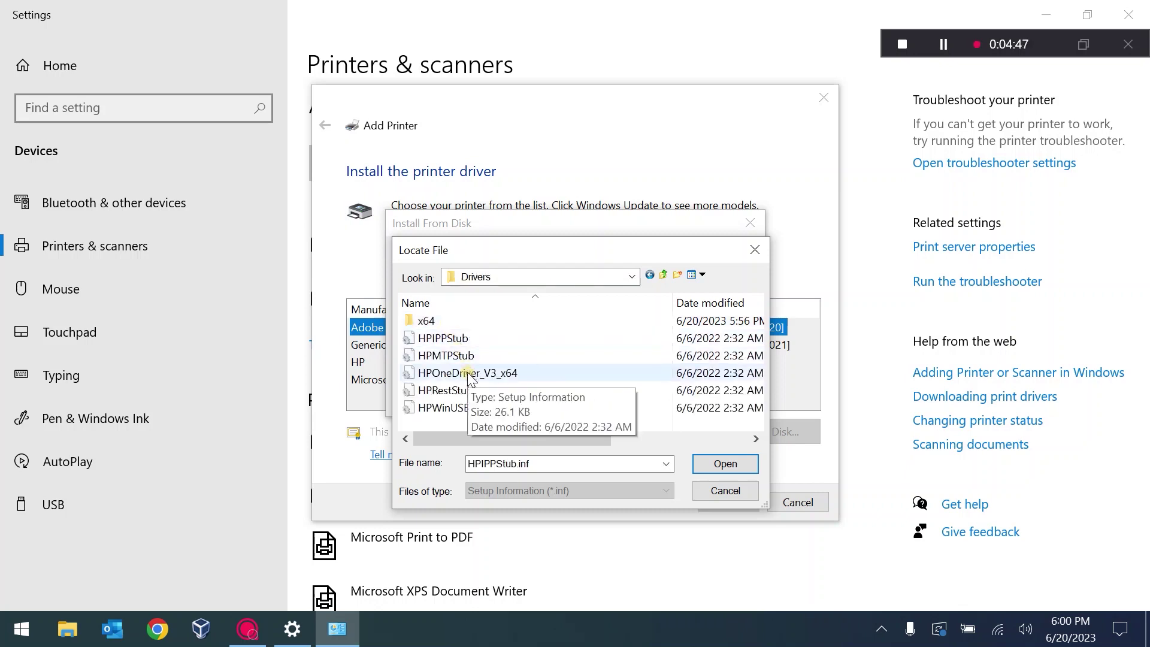
click(469, 374)
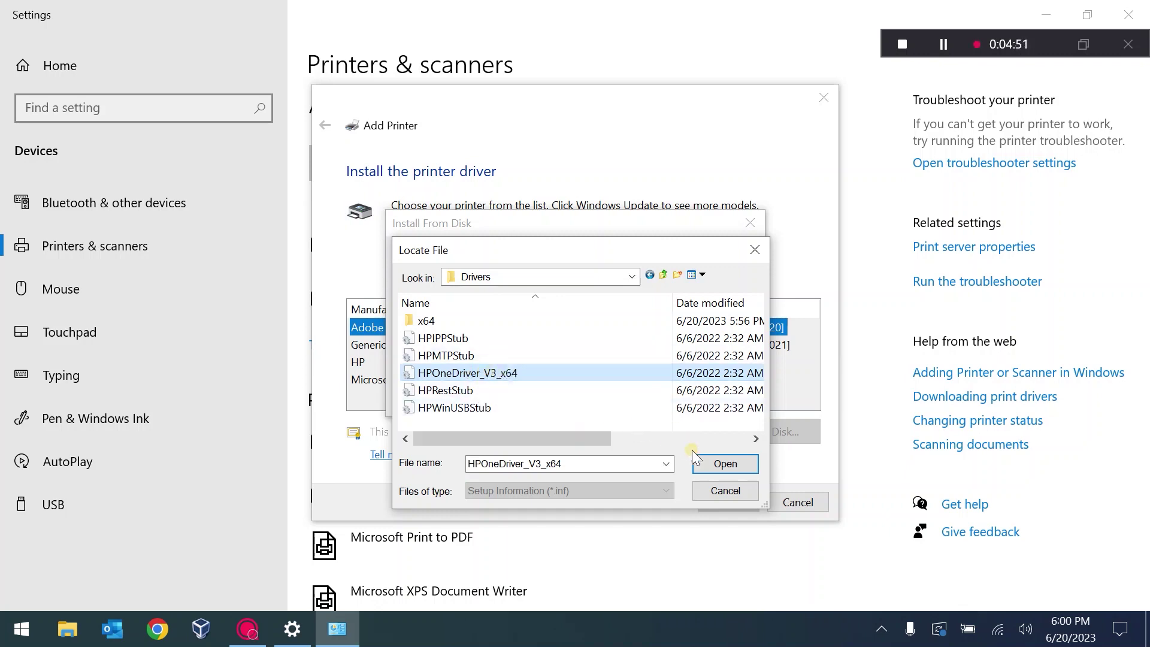
click(725, 464)
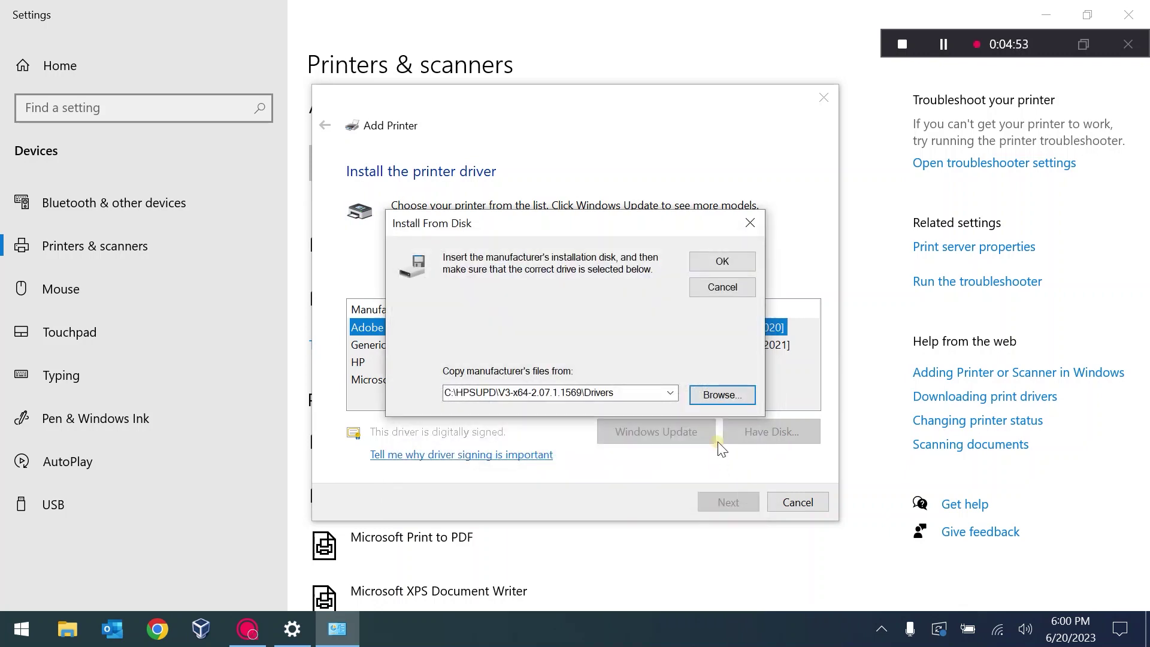
click(712, 262)
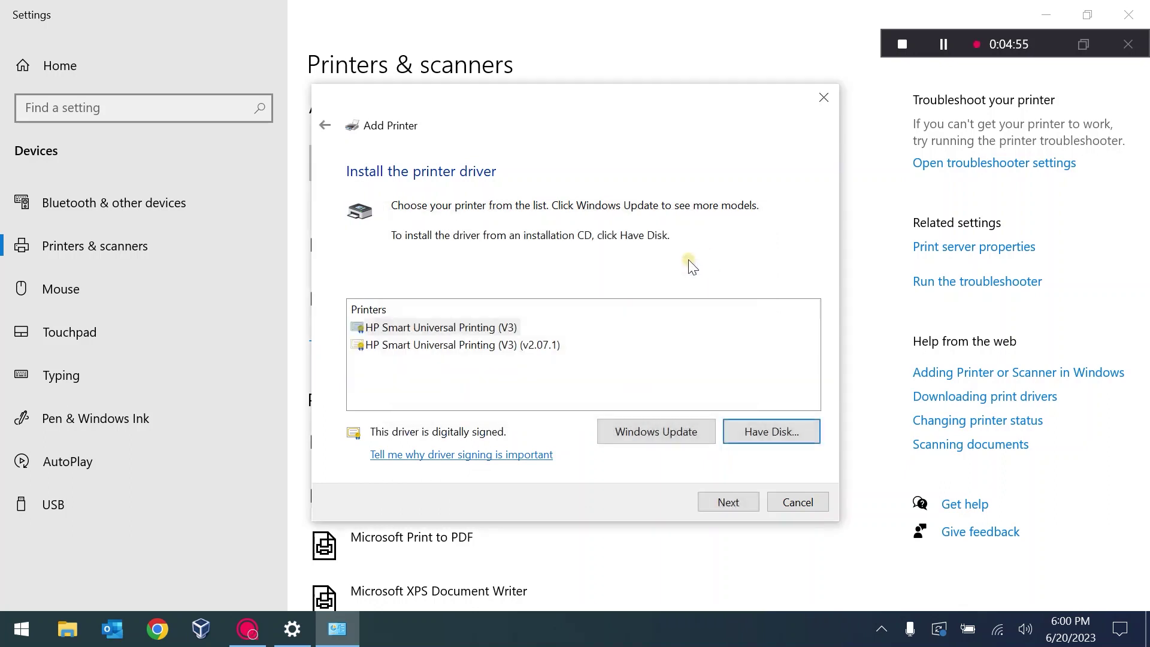
Choose the HP Smart Universal Printing (V3) (v2.07.1) driver and replace the current driver.
click(430, 345)
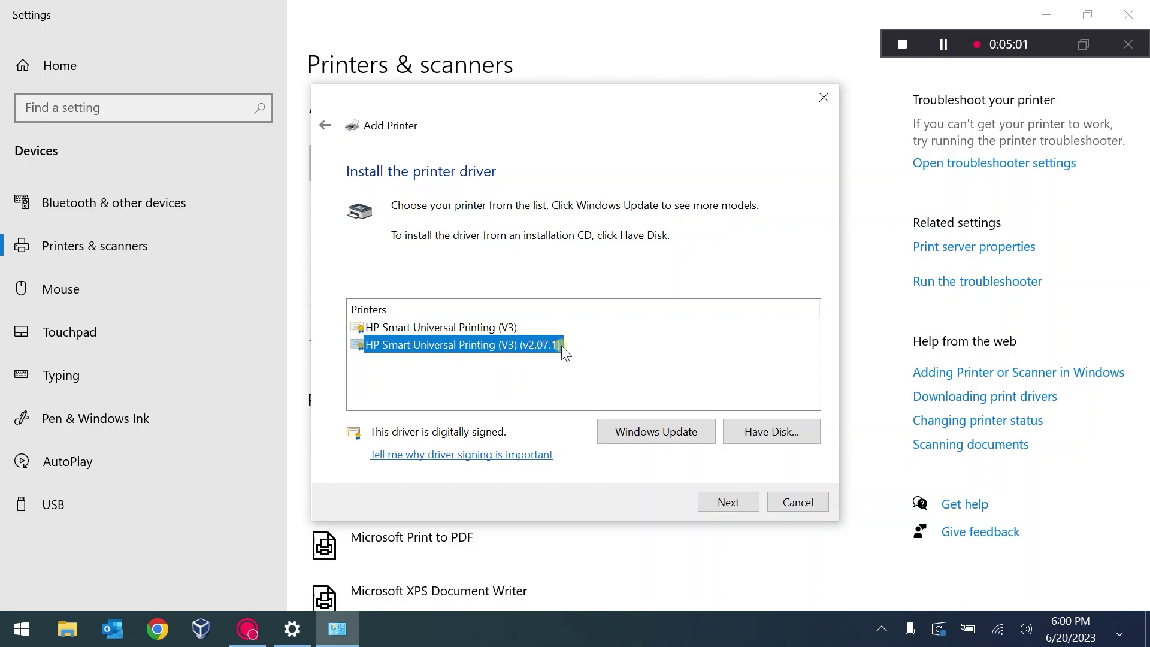
click(734, 505)
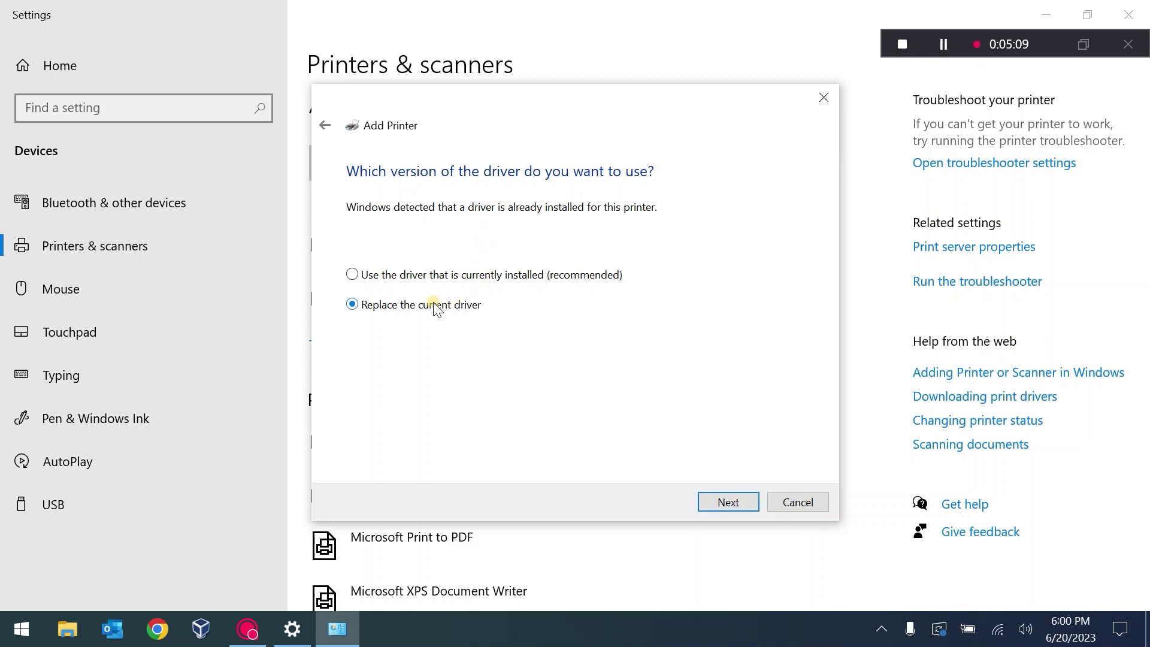
click(739, 508)
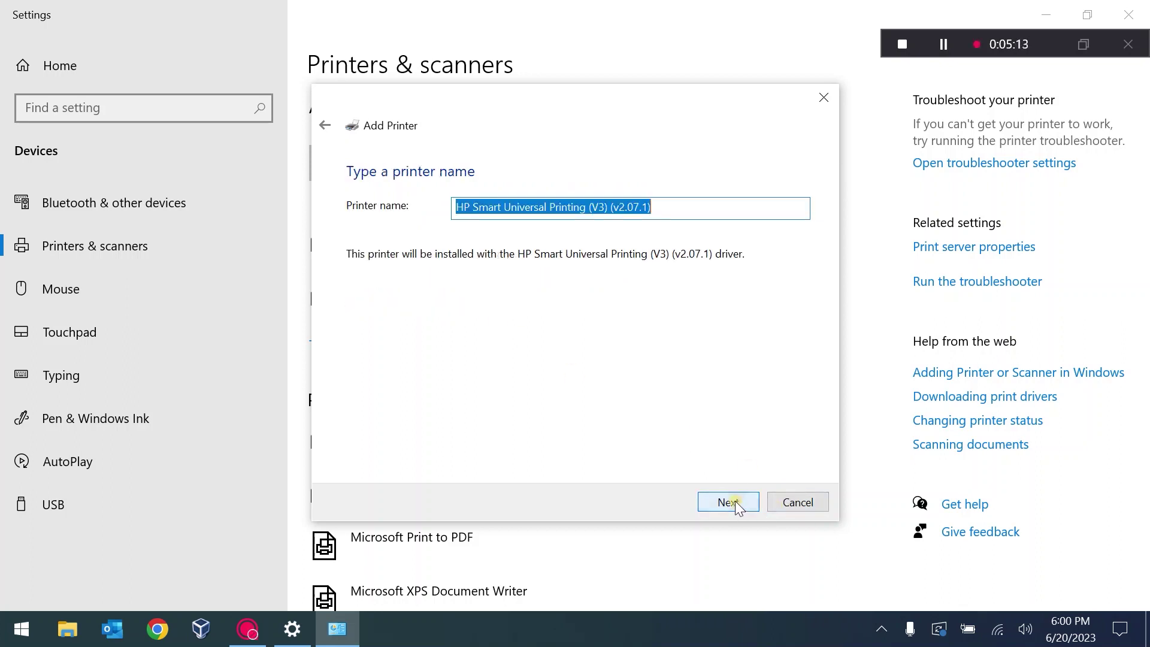
Name the printer HP 87740Z and install it.
click(659, 206)
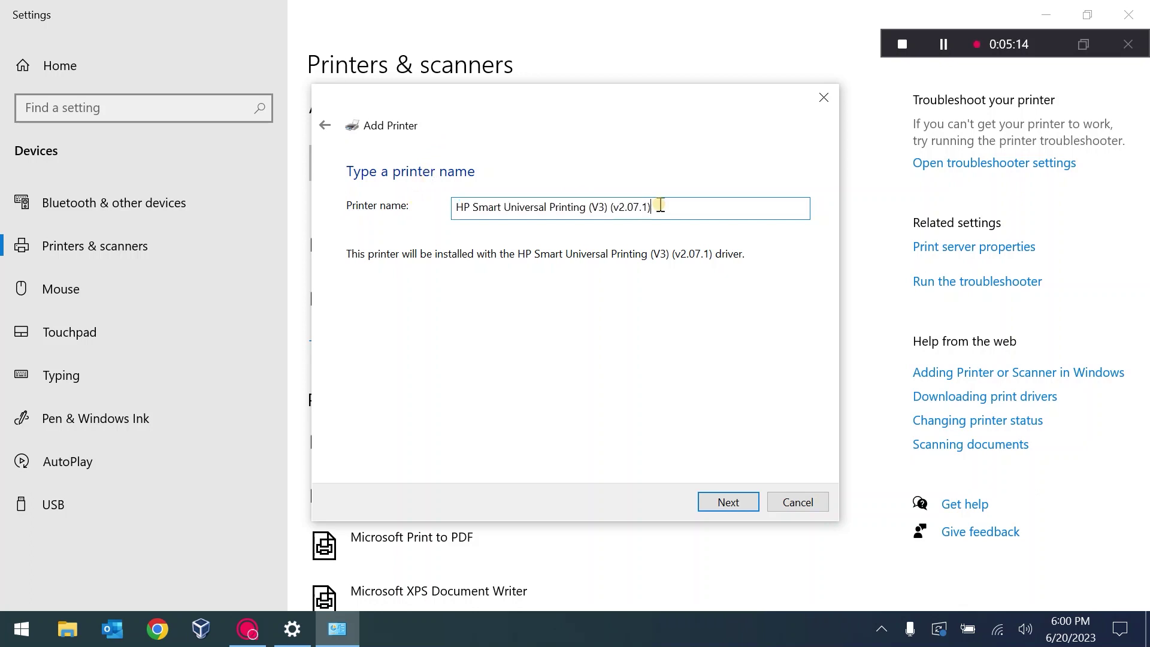
drag(681, 208, 254, 207)
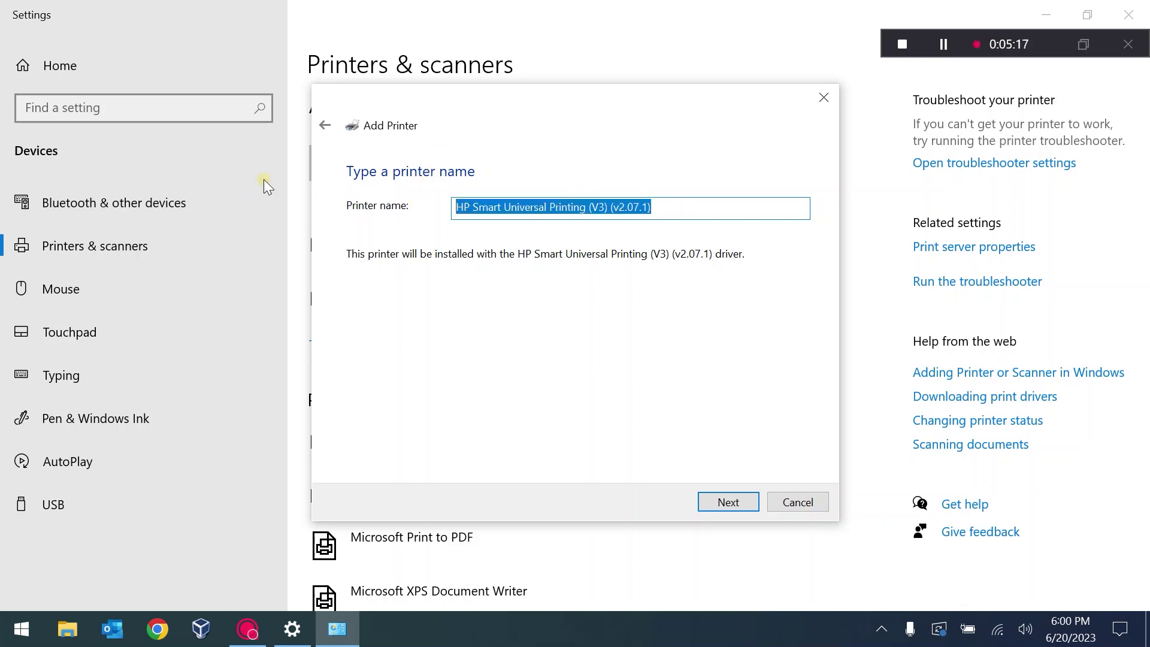
text(HP 87740Z)
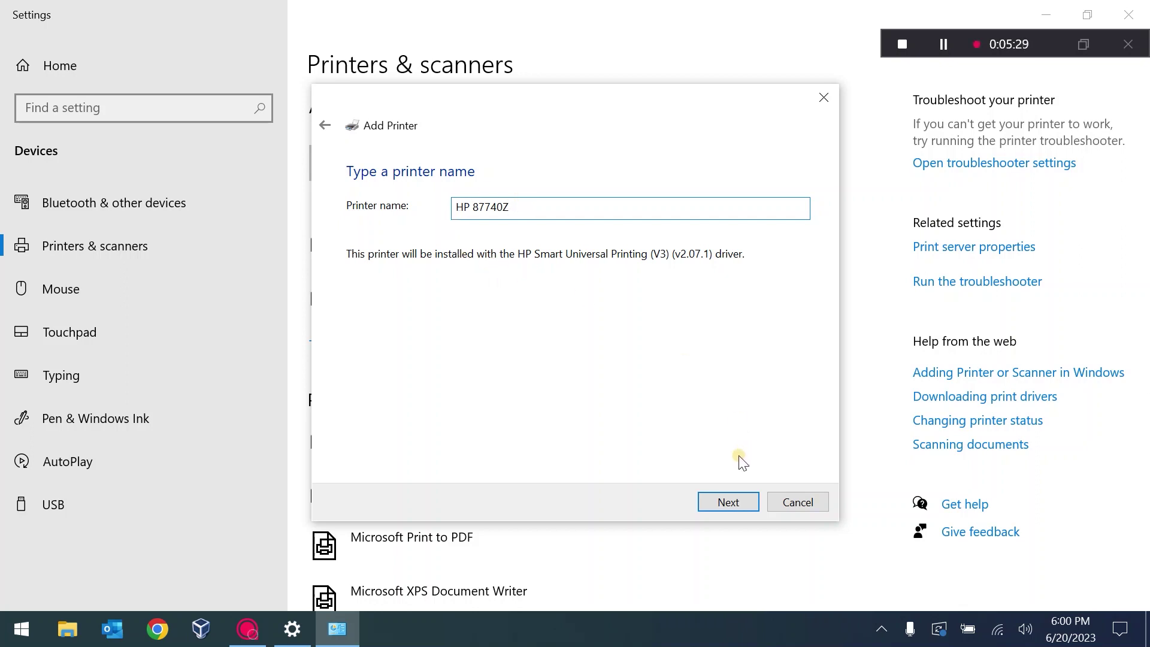
click(734, 502)
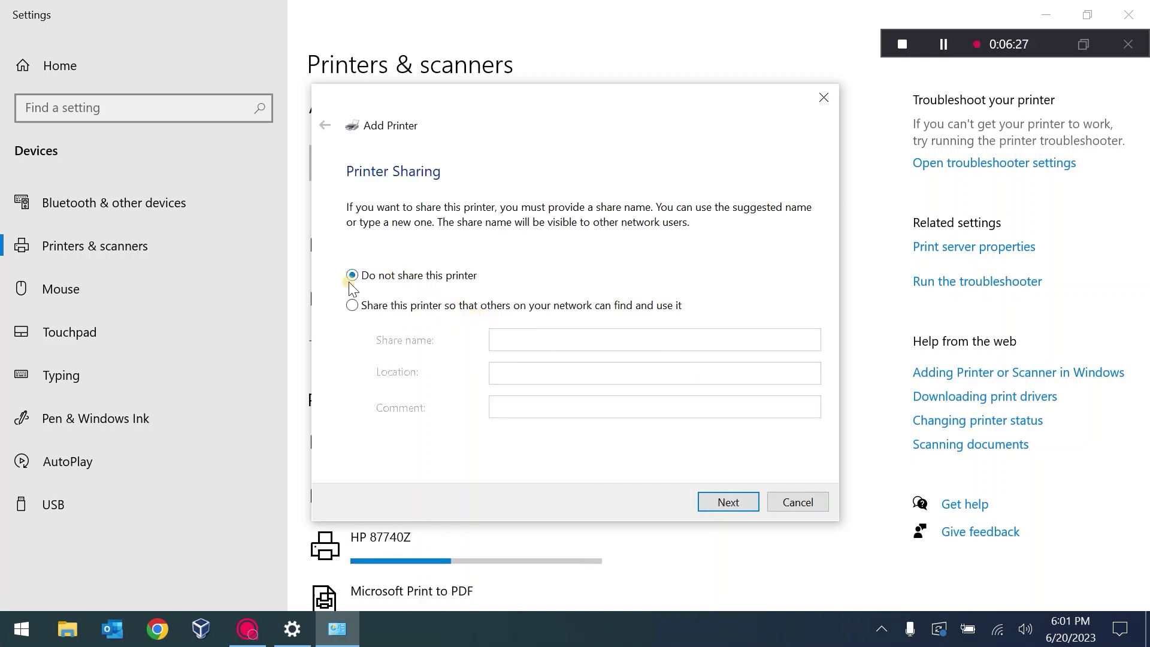
Finish adding the printer without sharing it or making it the default, and show the options for HP 87740Z in the printer list.
click(734, 503)
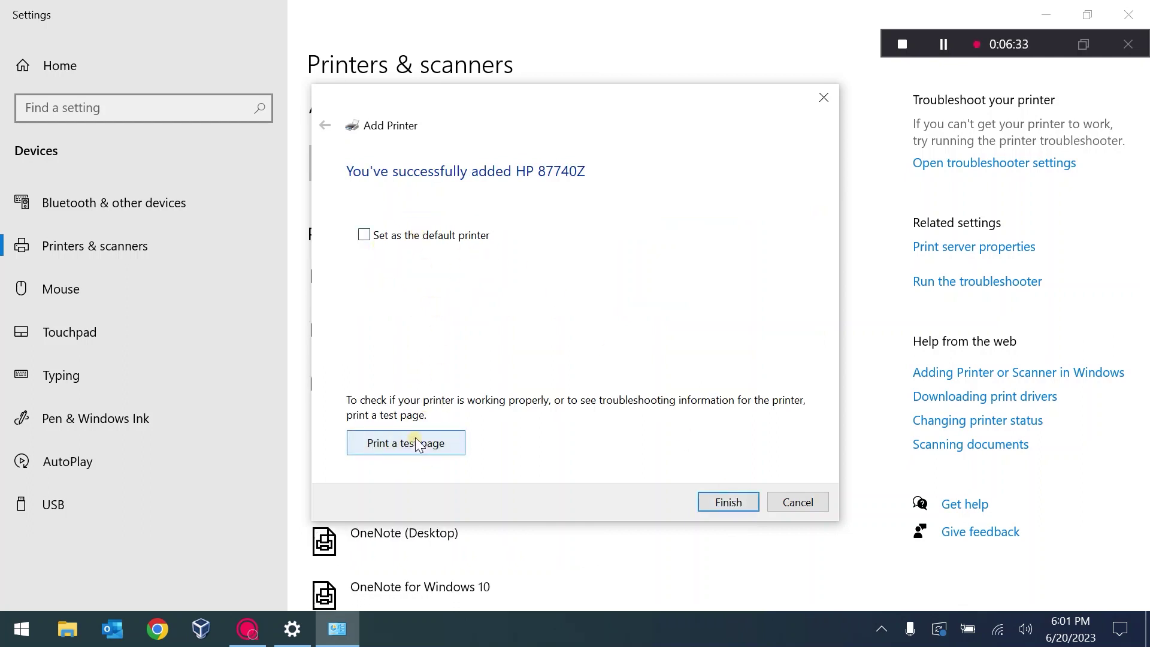
click(727, 503)
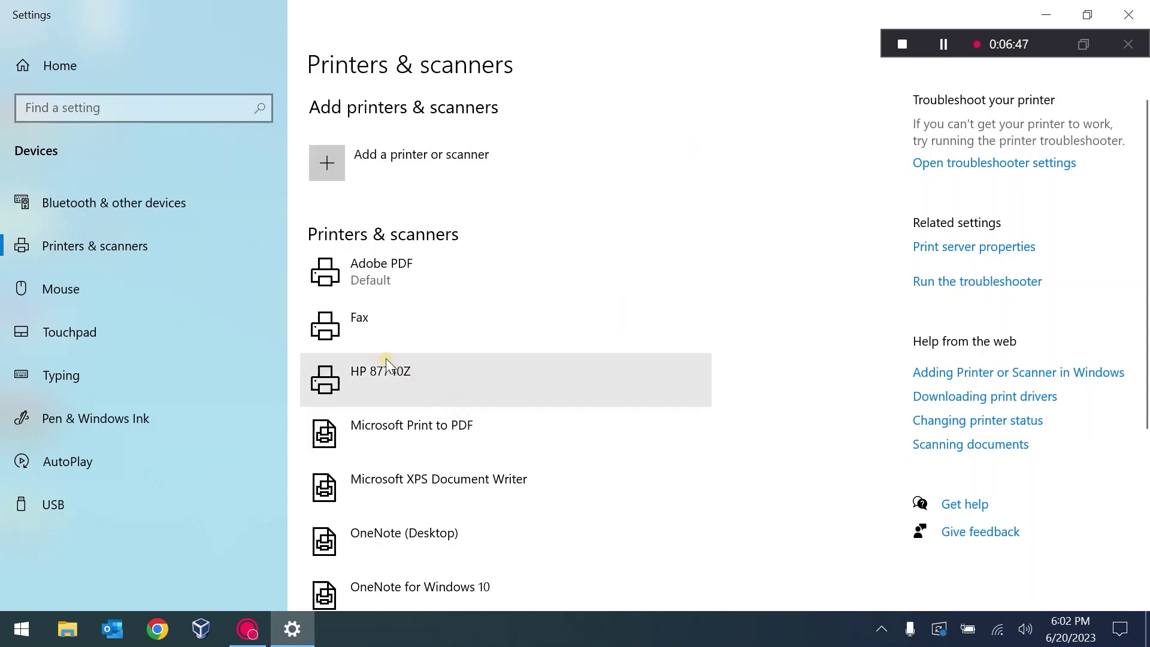
click(384, 378)
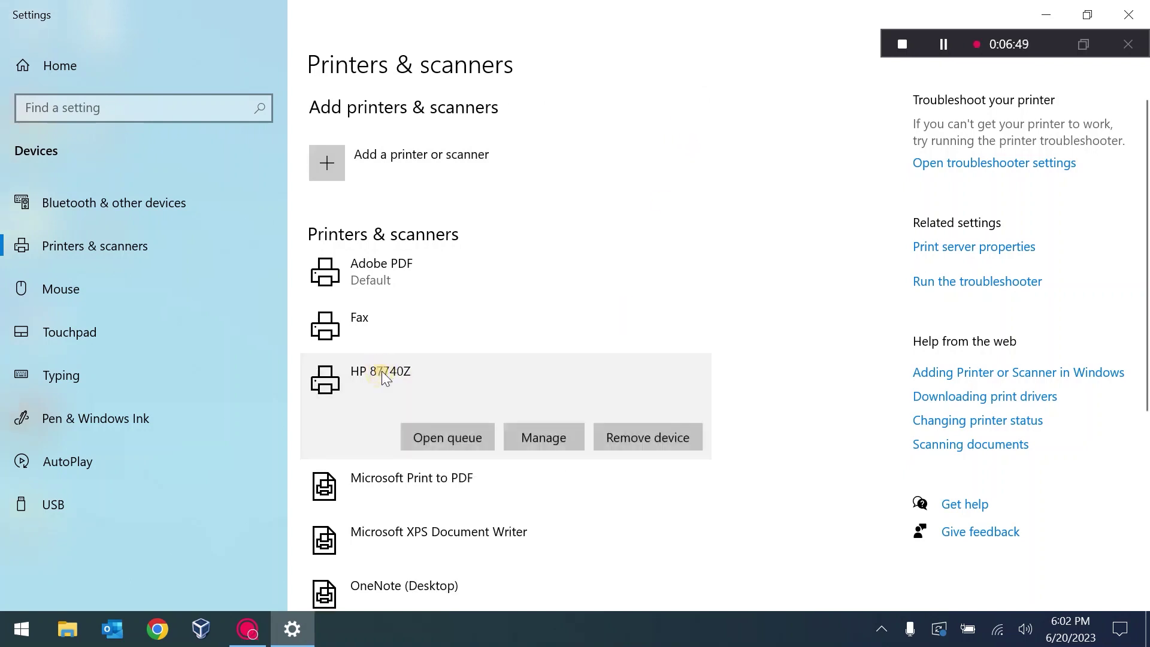
Set manual two-sided printing to None in the printing preferences of HP 87740Z and accept the preferences.
click(552, 433)
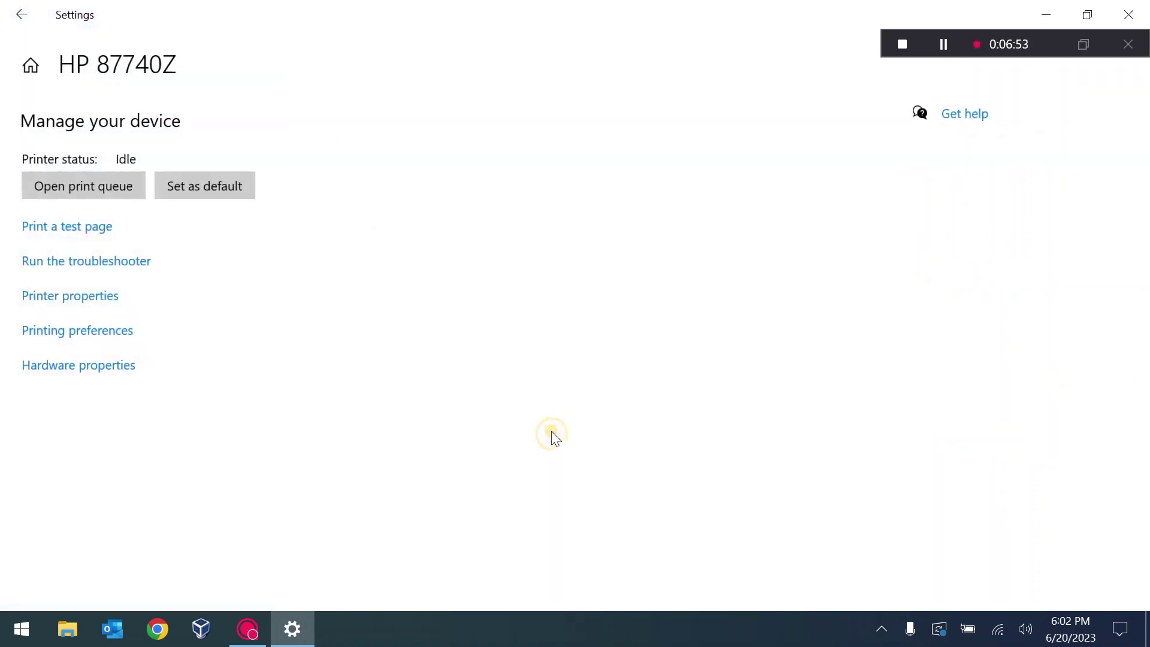
click(81, 332)
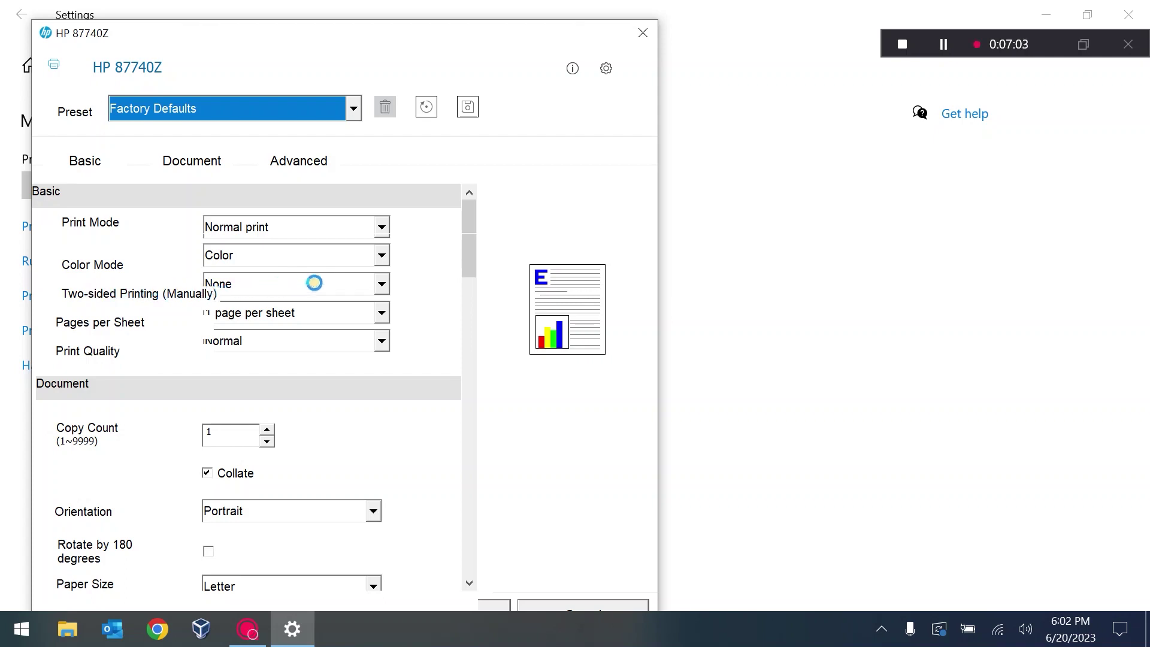
click(382, 285)
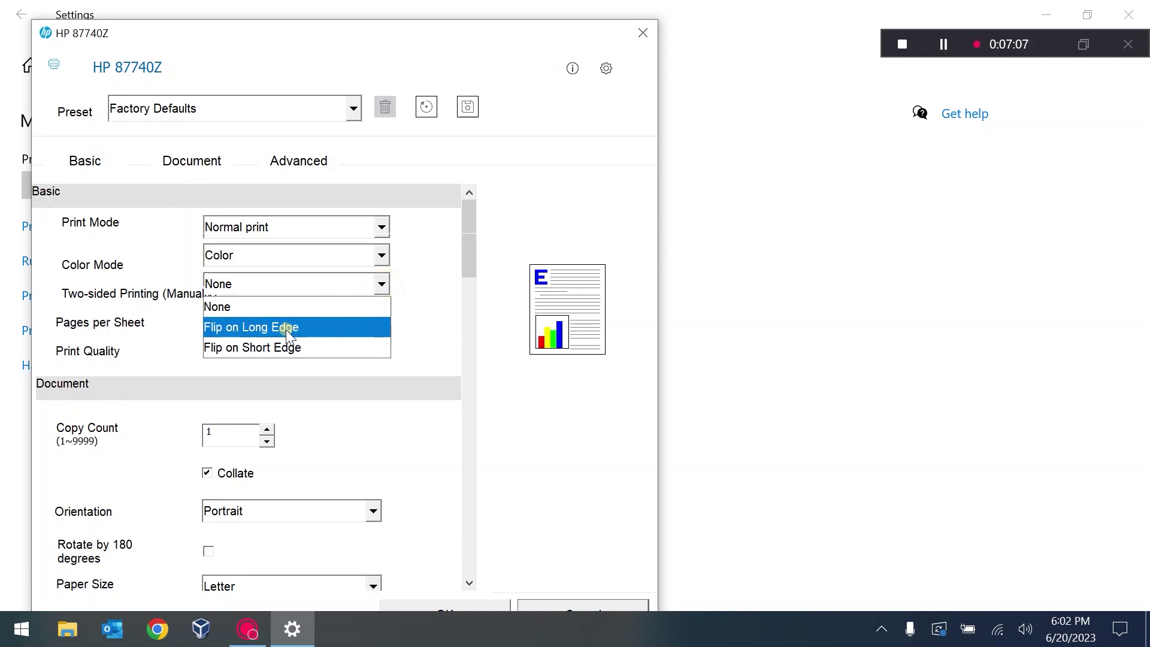
click(262, 308)
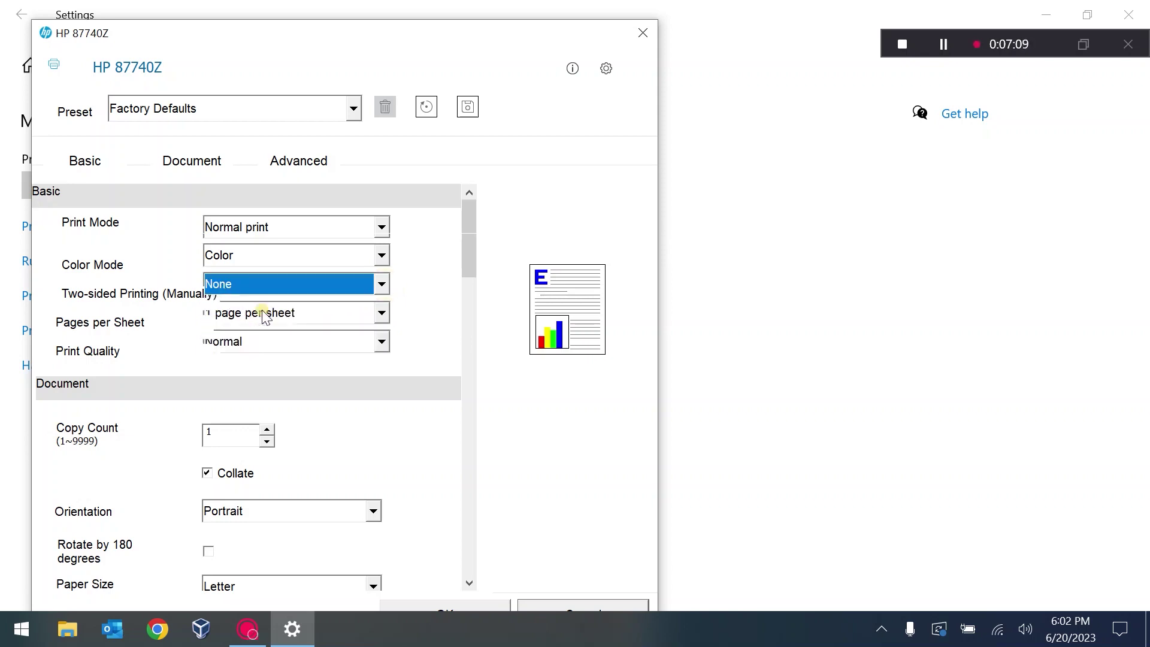
drag(348, 34, 359, 15)
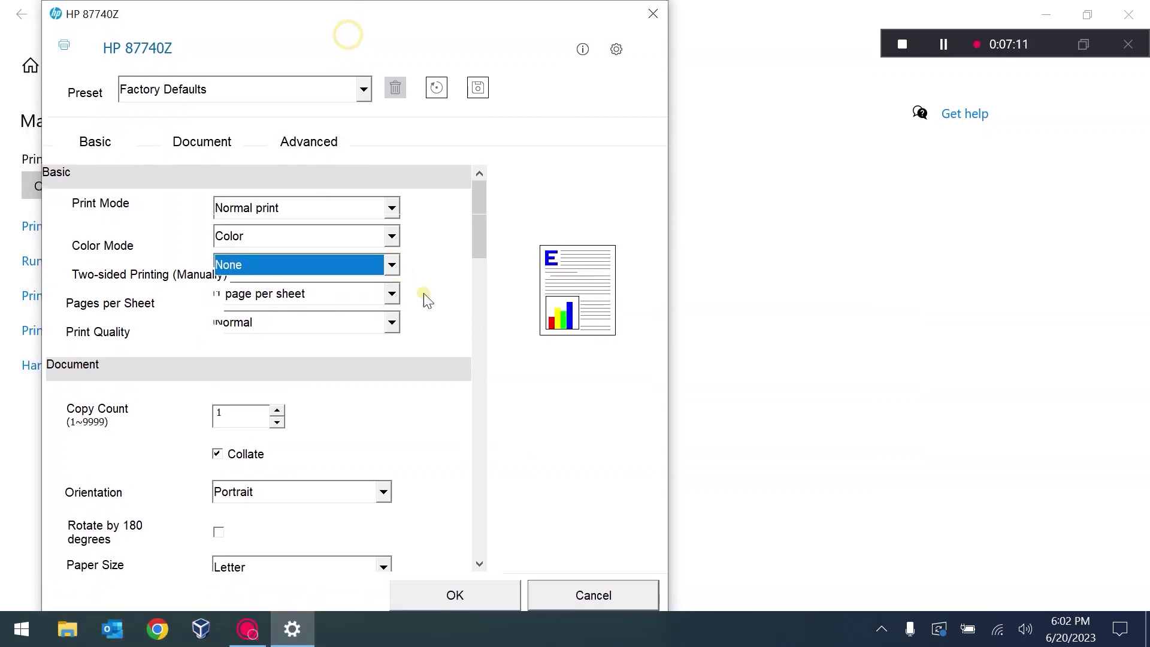
click(466, 589)
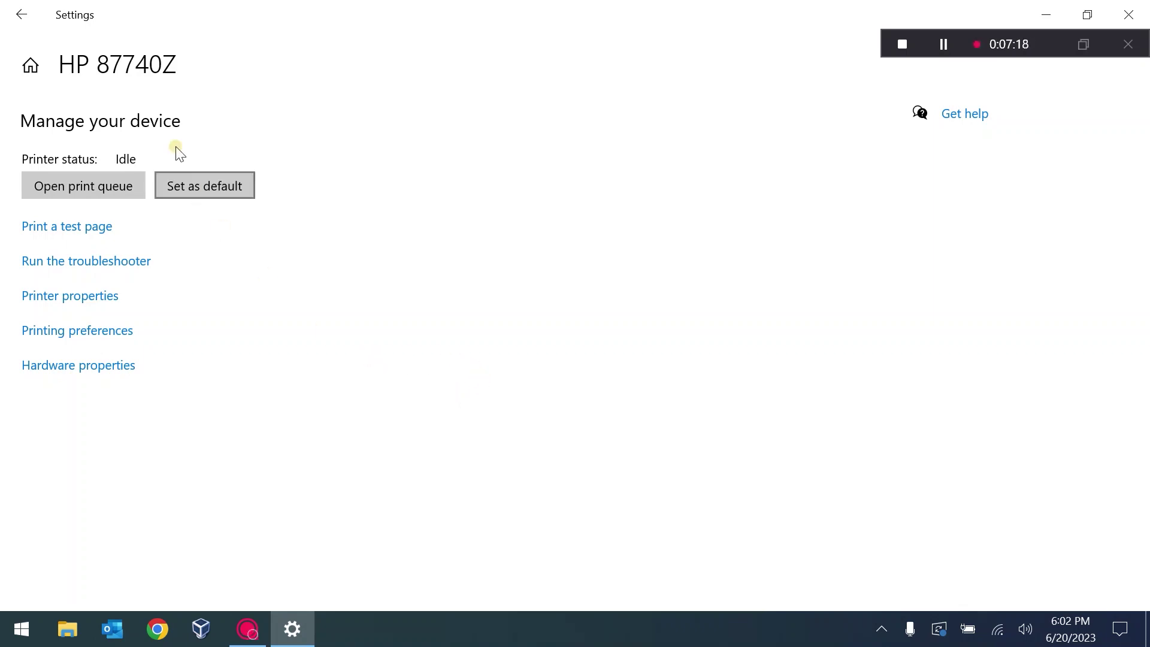
Return to the Printers & scanners list and show the option that lets Windows manage the default printer.
click(22, 18)
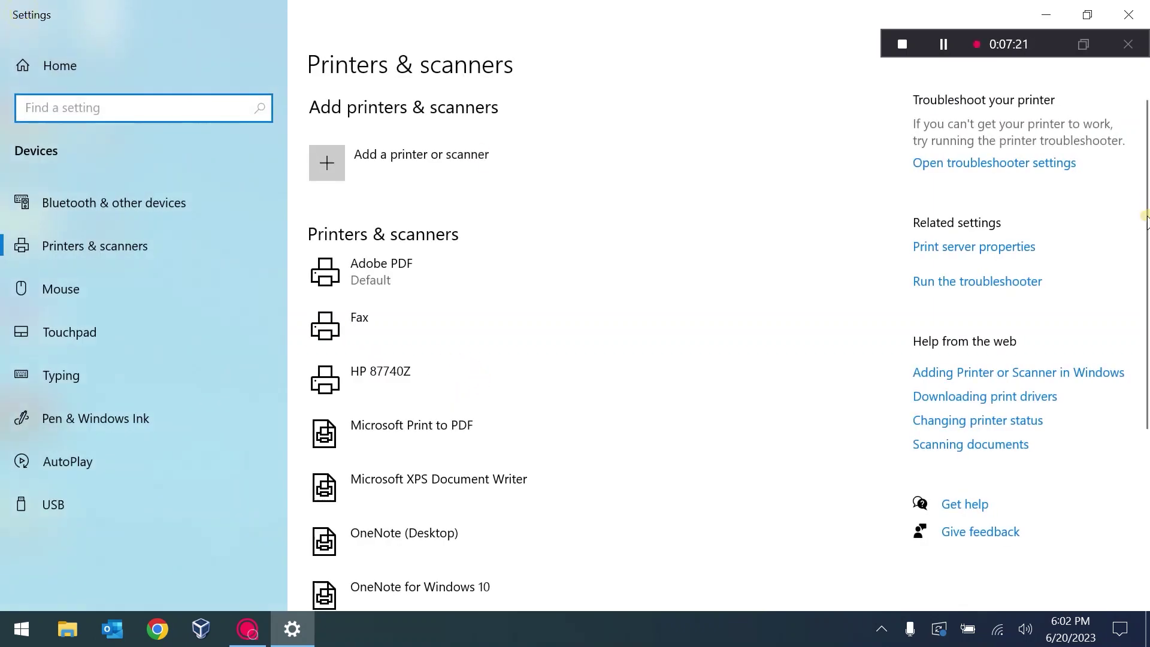
drag(1142, 219, 1138, 329)
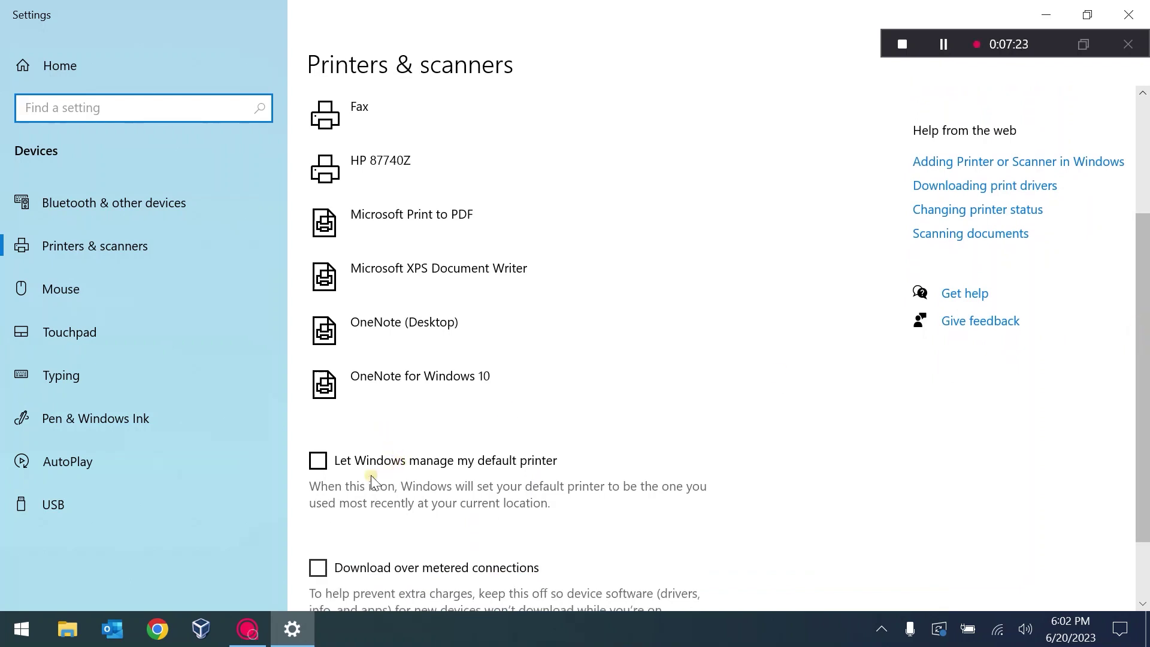